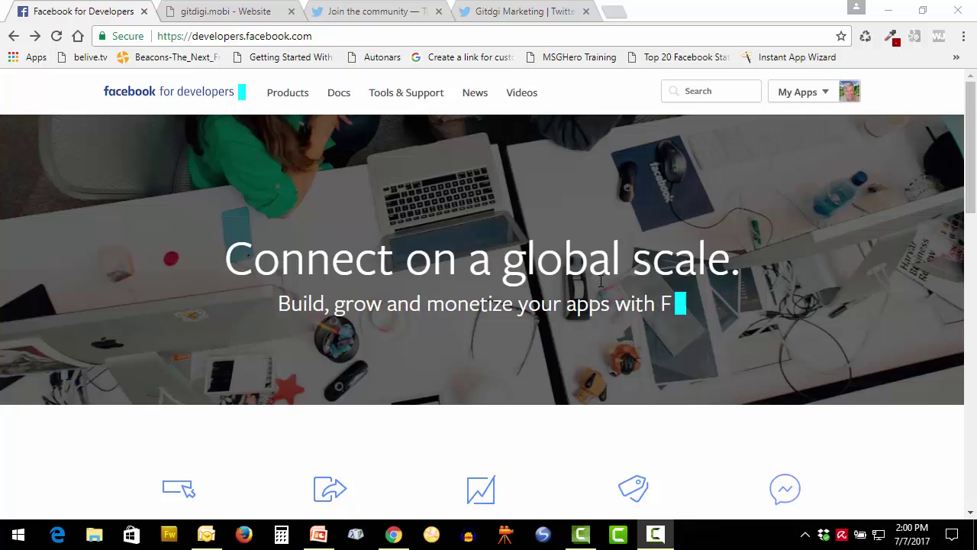
# Step: Check the empty Facebook fields in the GitDigi panel, then return to Facebook for Developers
pyautogui.hotkey('ctrl', 'Tab')
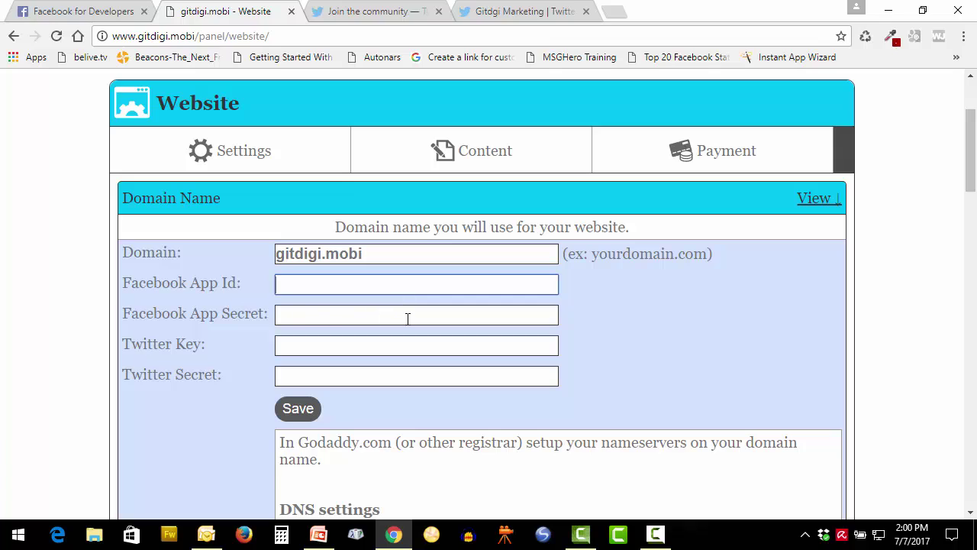
pyautogui.click(108, 11)
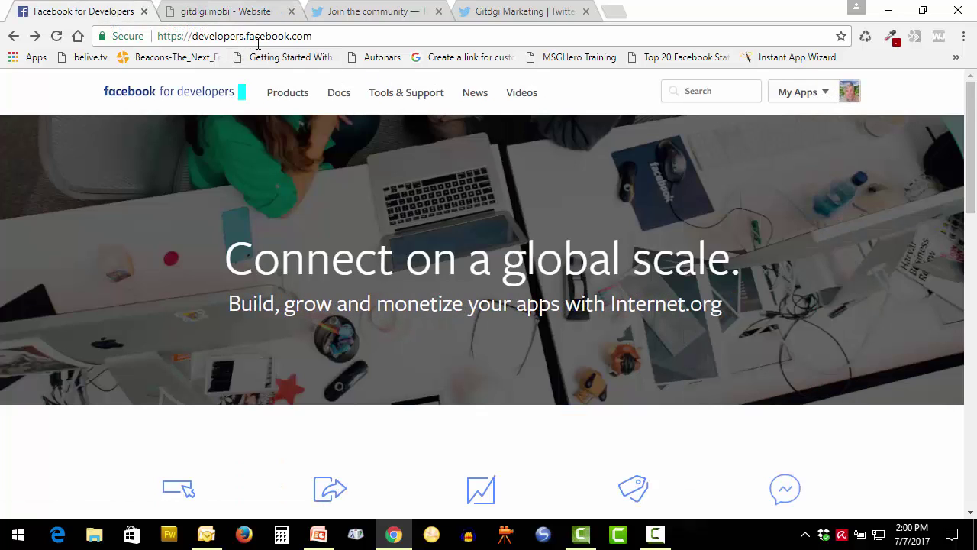
pyautogui.moveTo(801, 92)
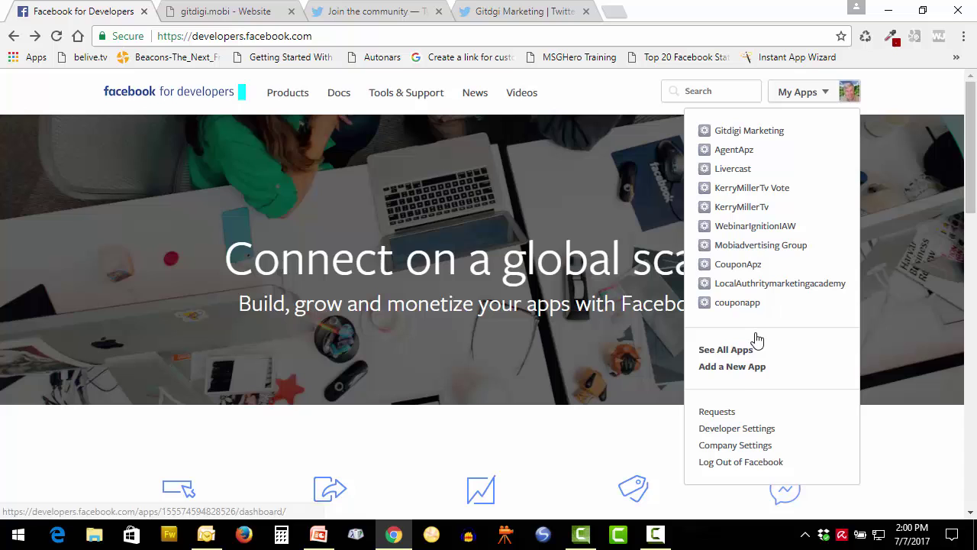
# Step: Enter 'Gitdigi Marketing and Consulting' as the new app's display name
pyautogui.click(749, 371)
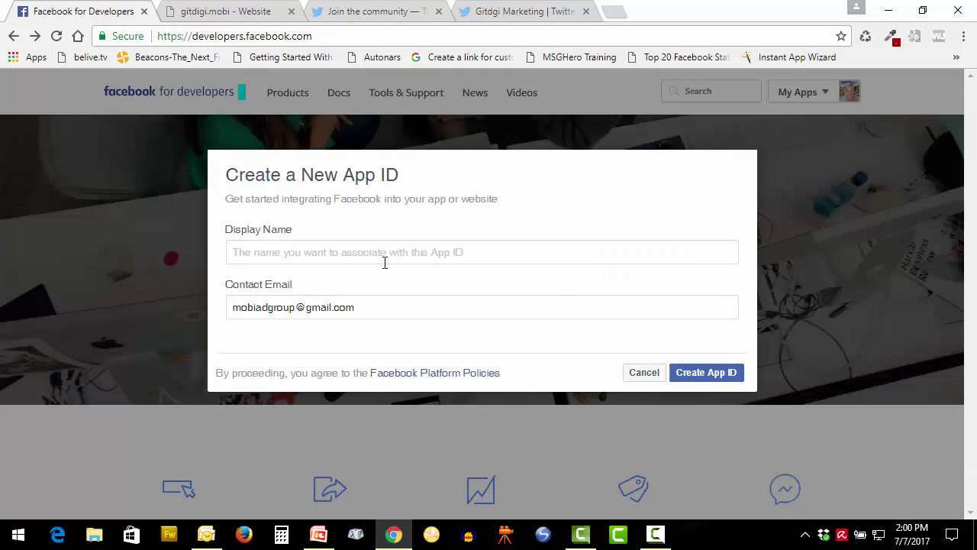
pyautogui.click(388, 252)
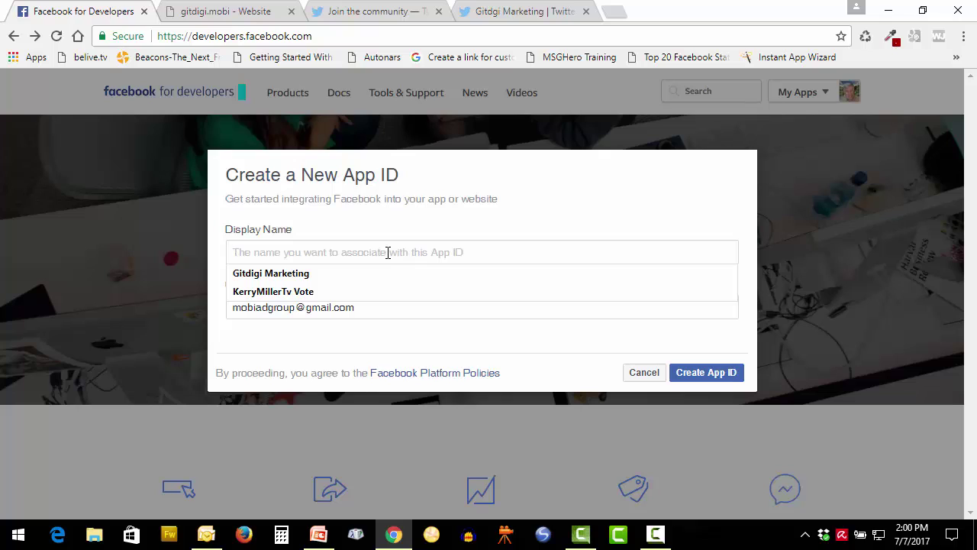
pyautogui.click(340, 274)
pyautogui.click(348, 253)
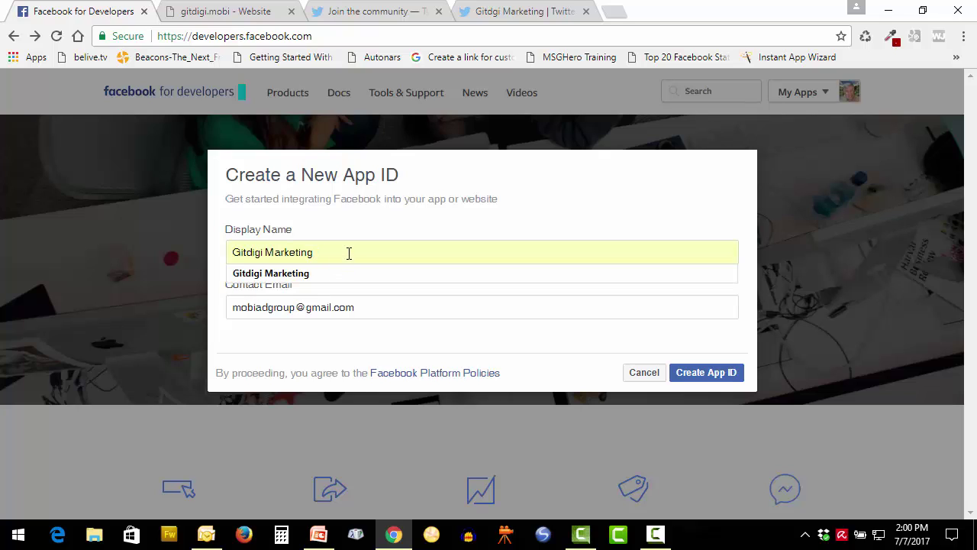
pyautogui.write('Na')
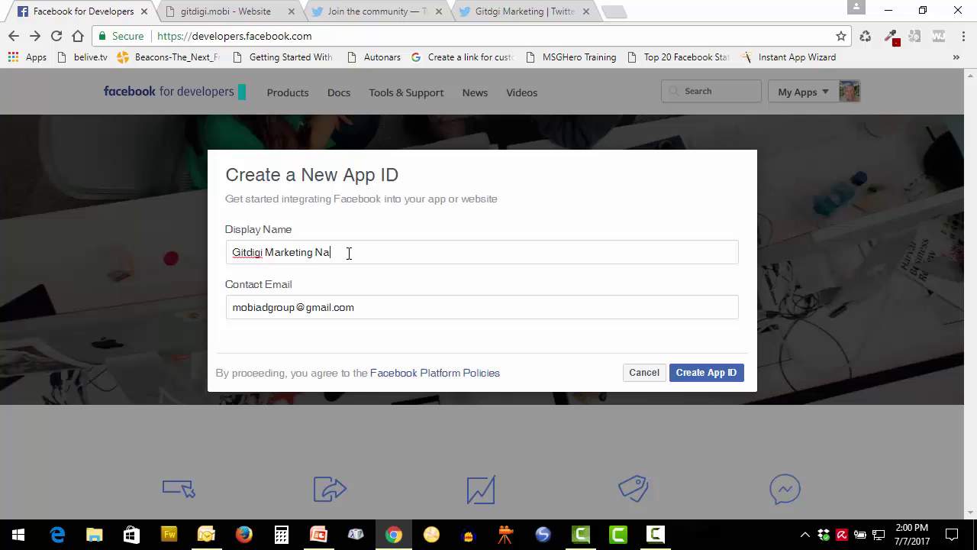
pyautogui.press('BackSpace')
pyautogui.press('BackSpace')
pyautogui.write('Market')
pyautogui.write('ing and Consulting')
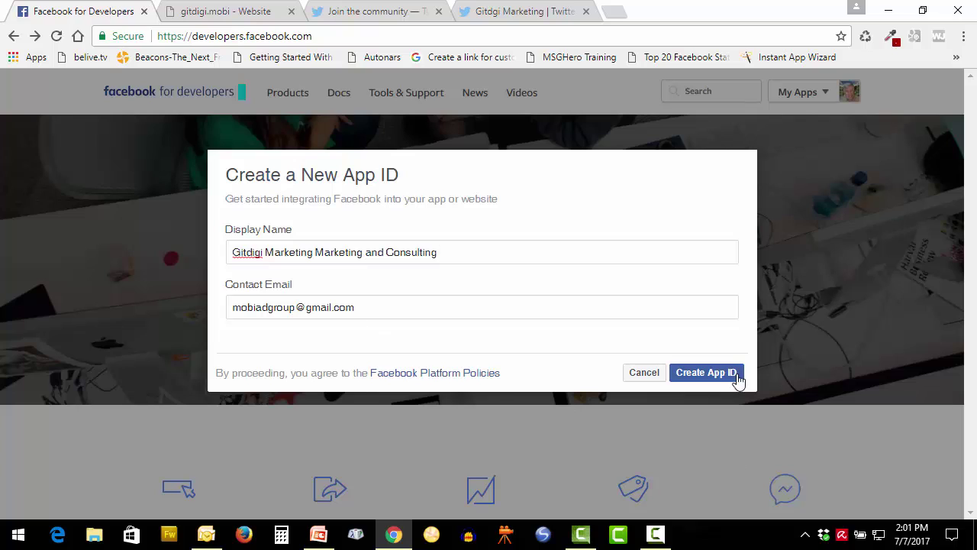
# Step: Submit the name, then select its overlong ending to shorten it
pyautogui.click(720, 375)
pyautogui.click(461, 254)
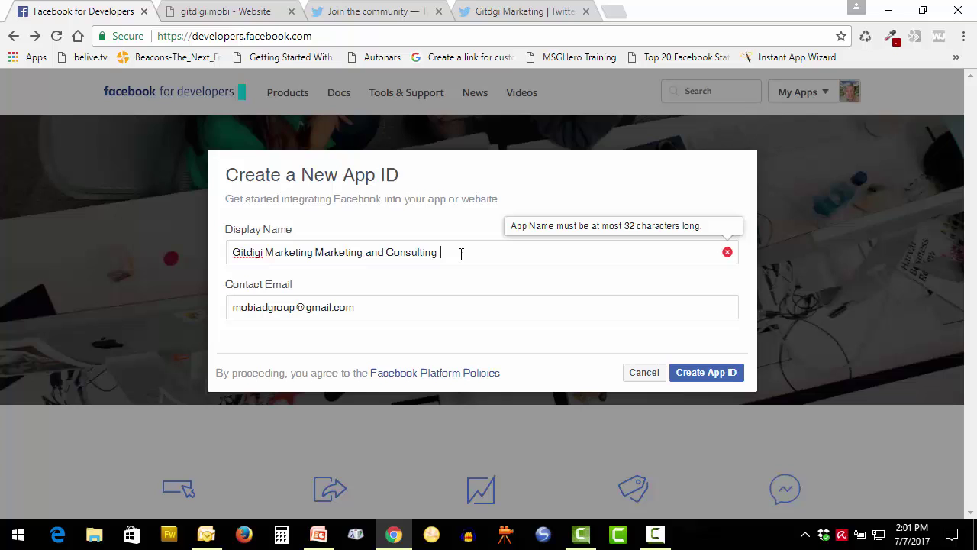
pyautogui.moveTo(461, 254); pyautogui.dragTo(320, 255)
pyautogui.press('Return')
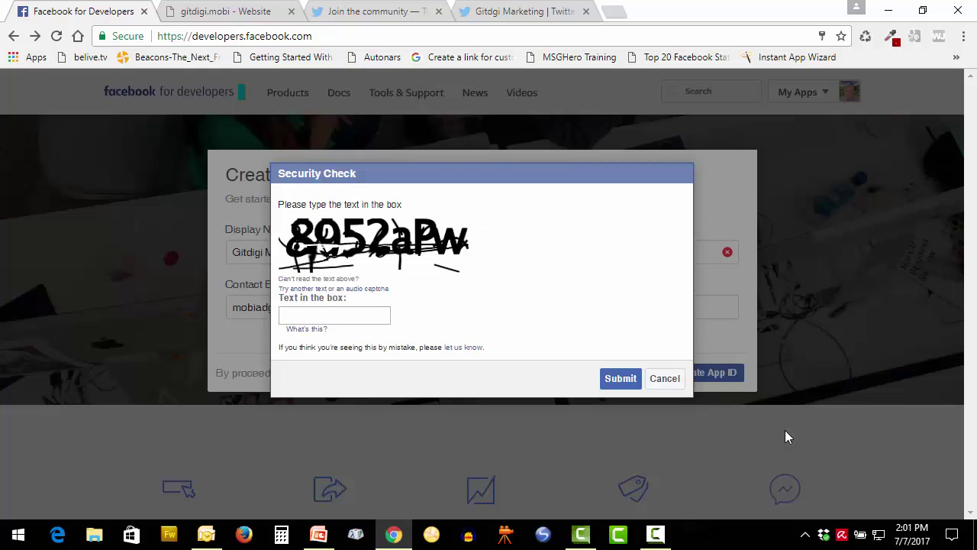
pyautogui.press('Return')
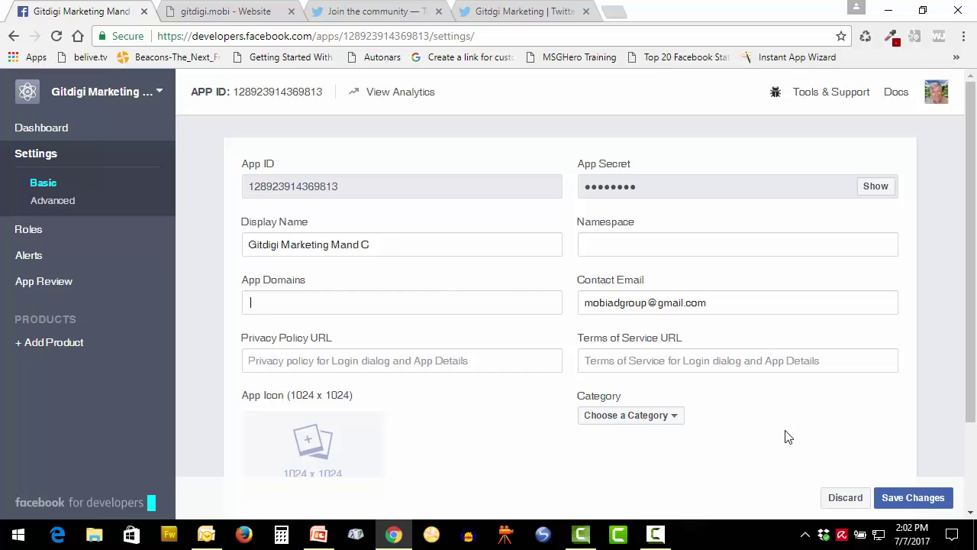
# Step: Add gitdigi.mobi as the app domain and choose Business as the category
pyautogui.write('git')
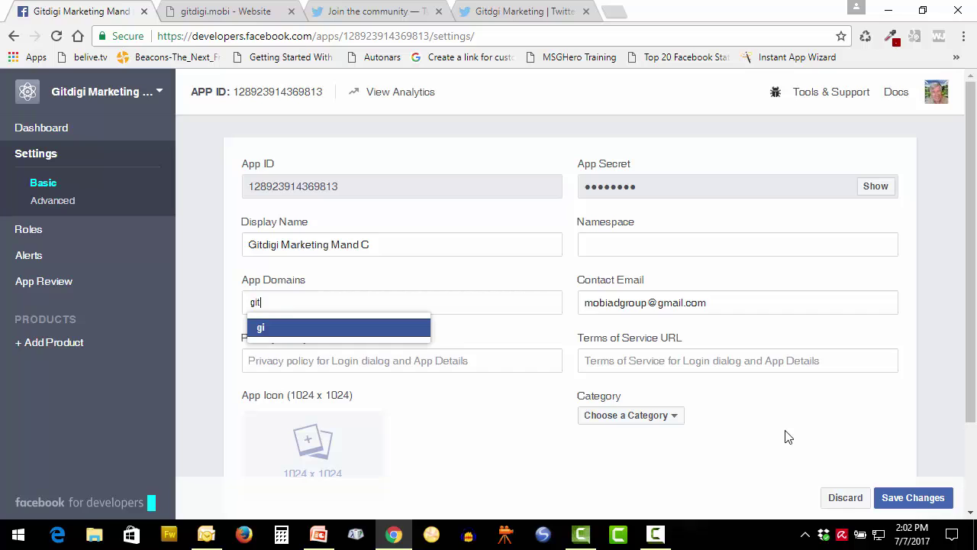
pyautogui.write('digi.')
pyautogui.write('mobi')
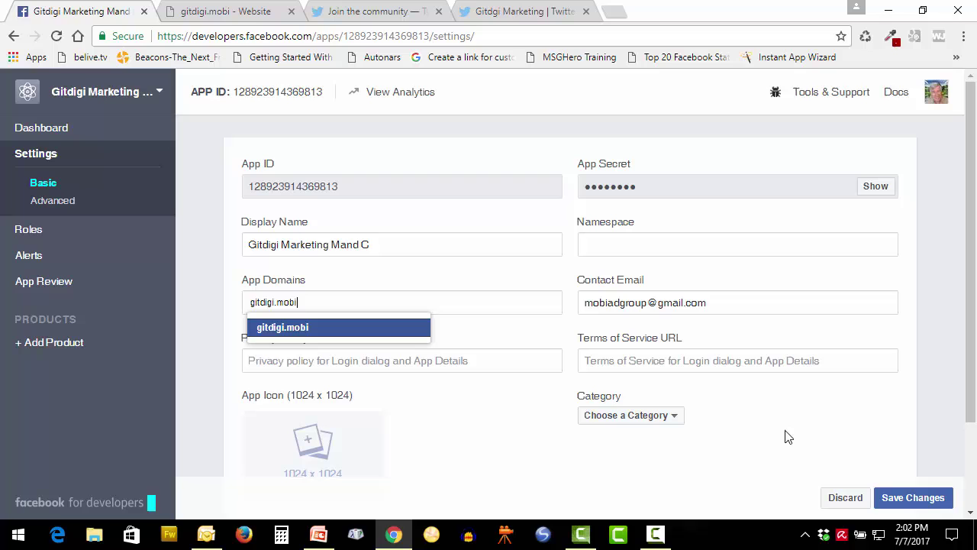
pyautogui.press('Tab')
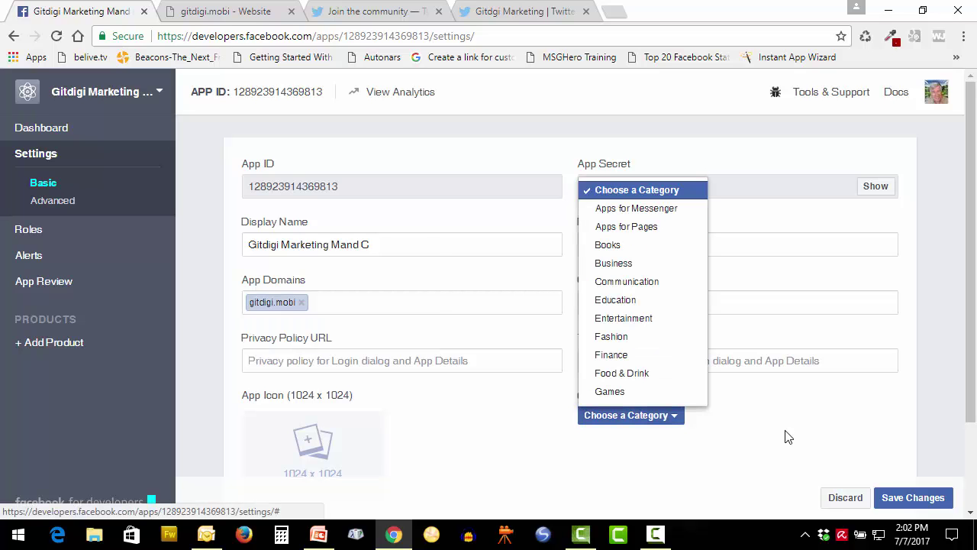
pyautogui.press('Down')
pyautogui.press('Down')
pyautogui.press('Down')
pyautogui.press('Down')
pyautogui.press('Down')
pyautogui.press('Return')
pyautogui.press('Up')
pyautogui.press('Return')
pyautogui.scroll(-2, 788, 437)
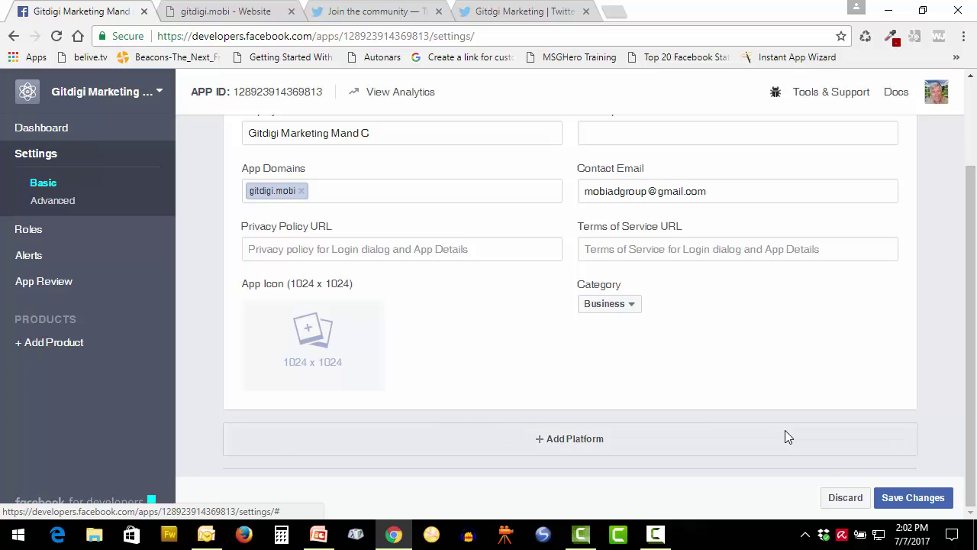
pyautogui.click(788, 436)
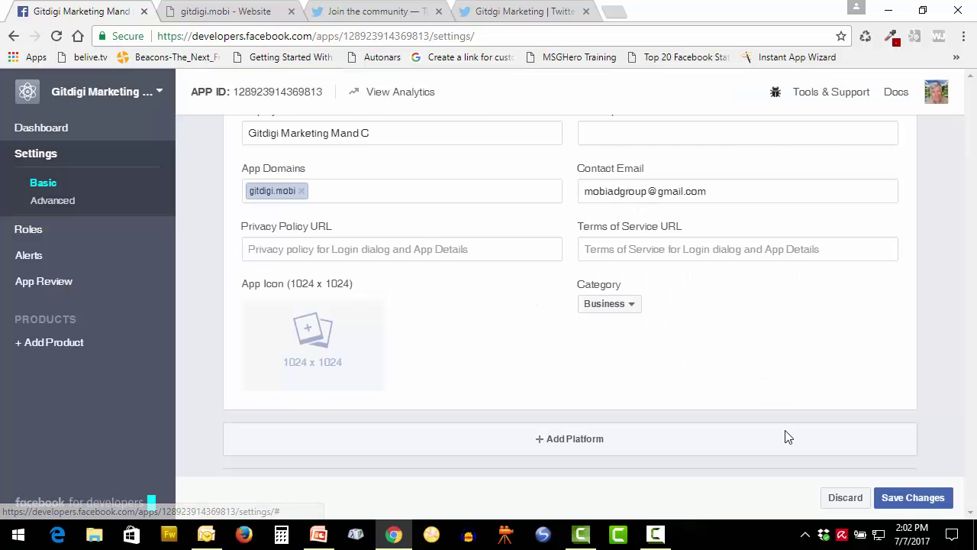
pyautogui.write('htt')
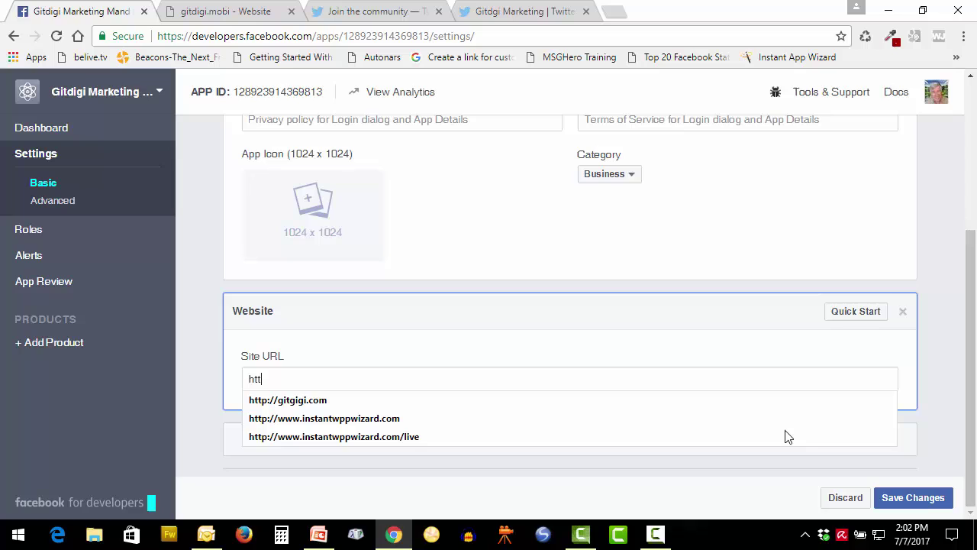
pyautogui.write('p')
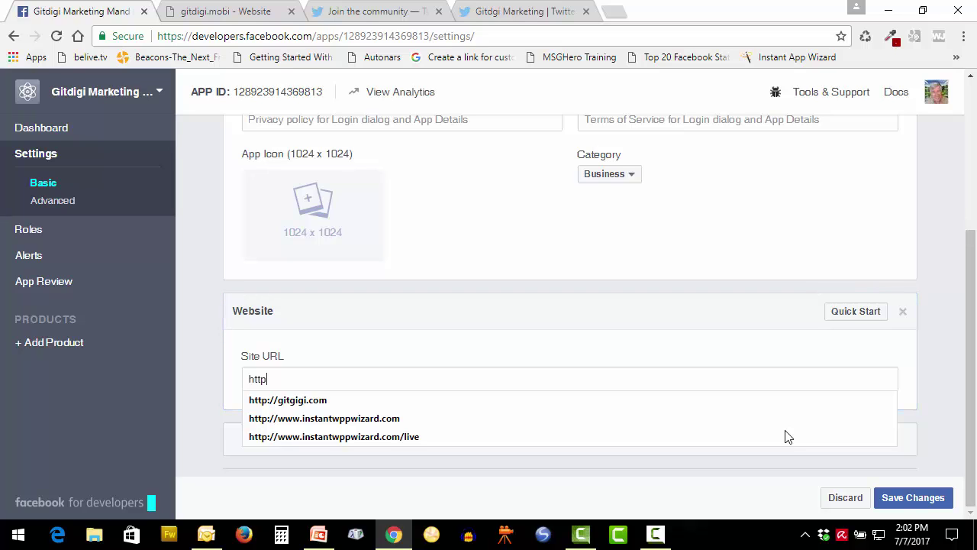
pyautogui.write('://')
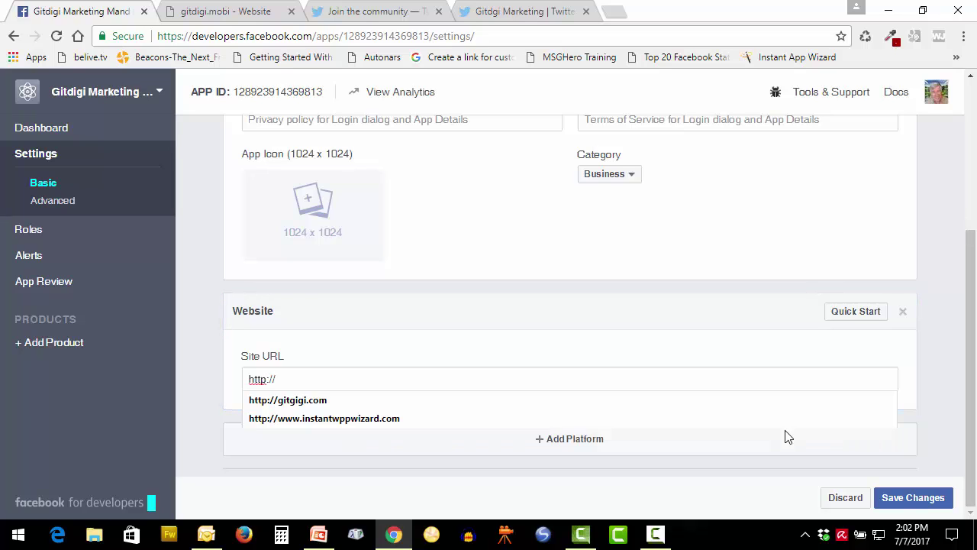
pyautogui.write('www.')
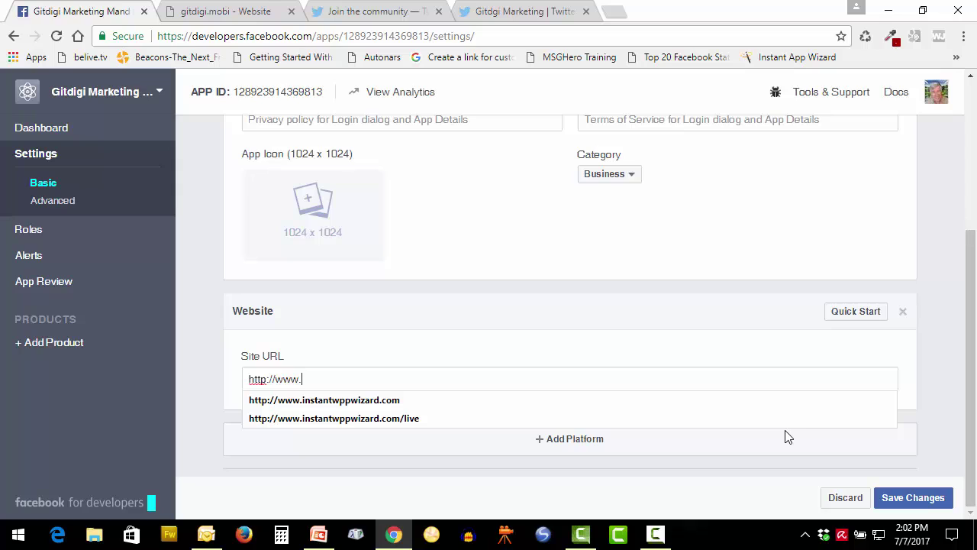
pyautogui.write('gitdigi')
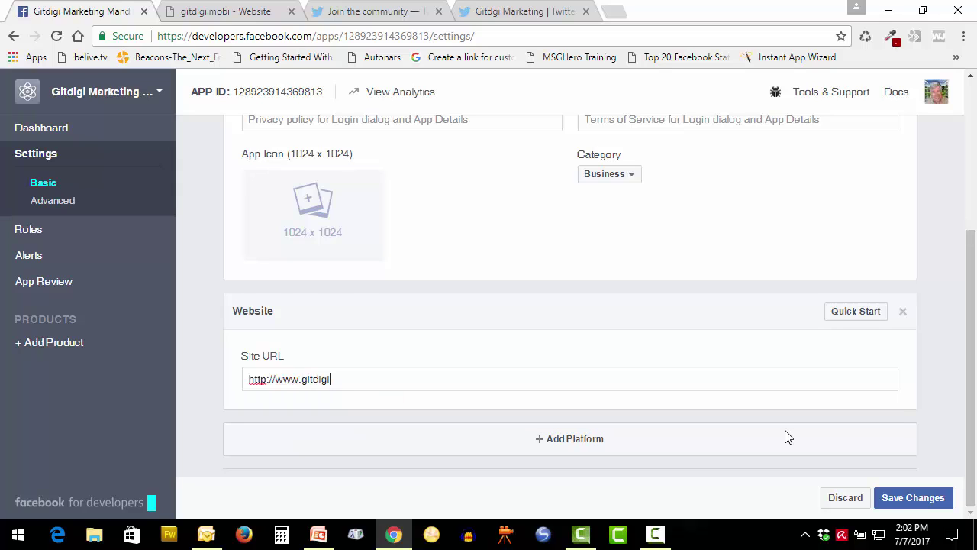
pyautogui.write('.com')
pyautogui.press('BackSpace')
pyautogui.press('BackSpace')
pyautogui.press('BackSpace')
pyautogui.write('mob')
pyautogui.write('i')
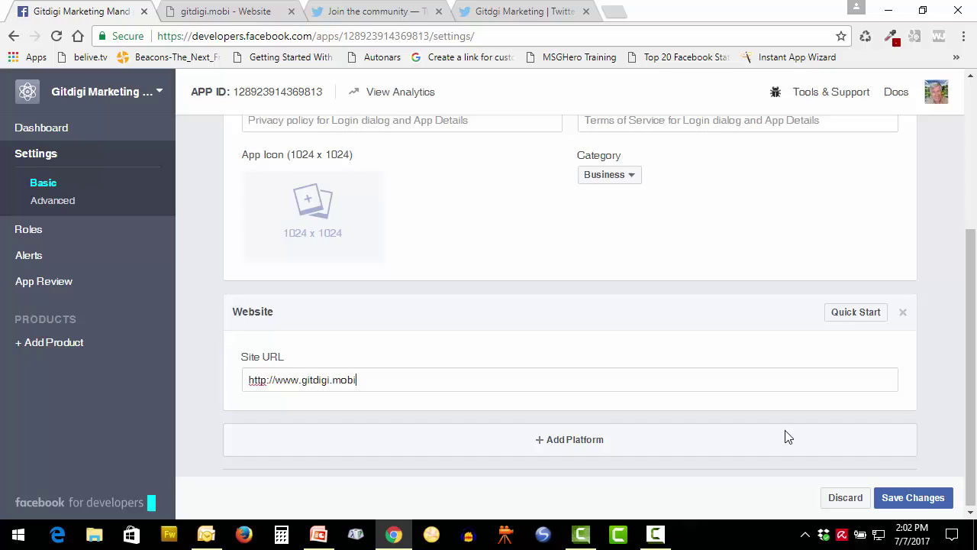
pyautogui.scroll(2, 788, 436)
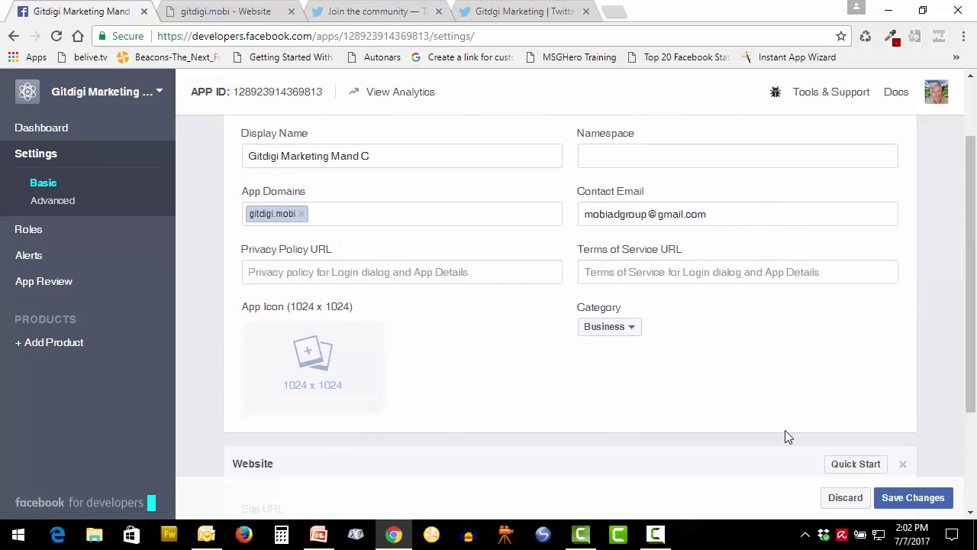
pyautogui.scroll(-1, 785, 430)
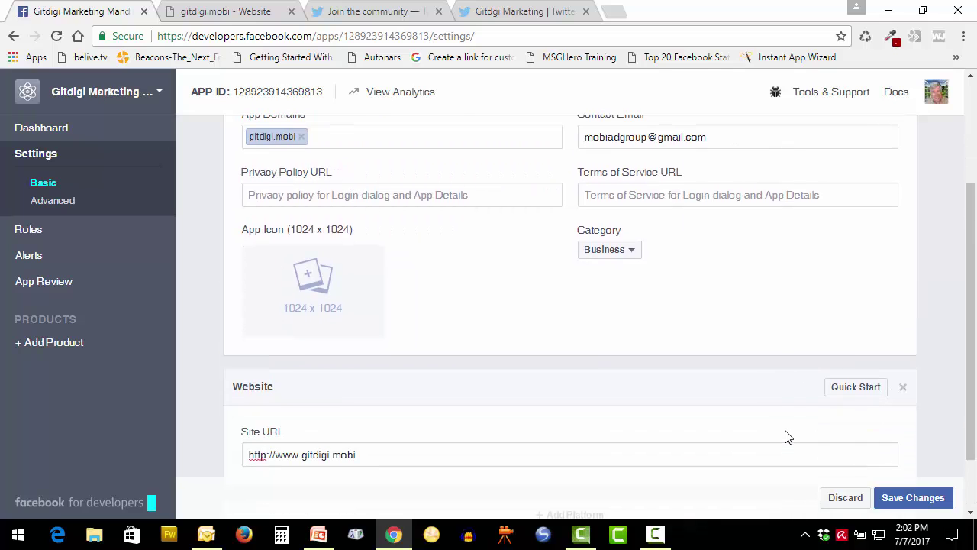
pyautogui.scroll(-1, 787, 437)
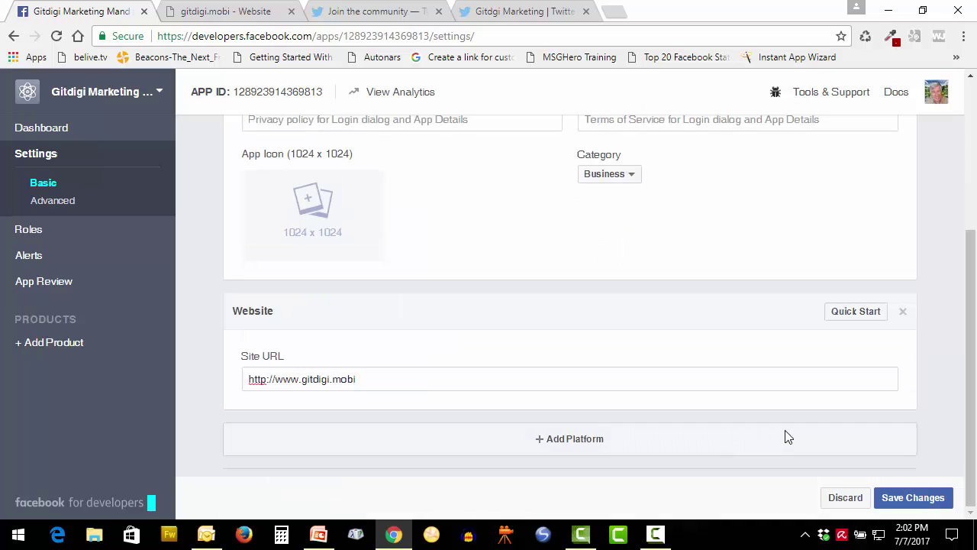
pyautogui.press('Return')
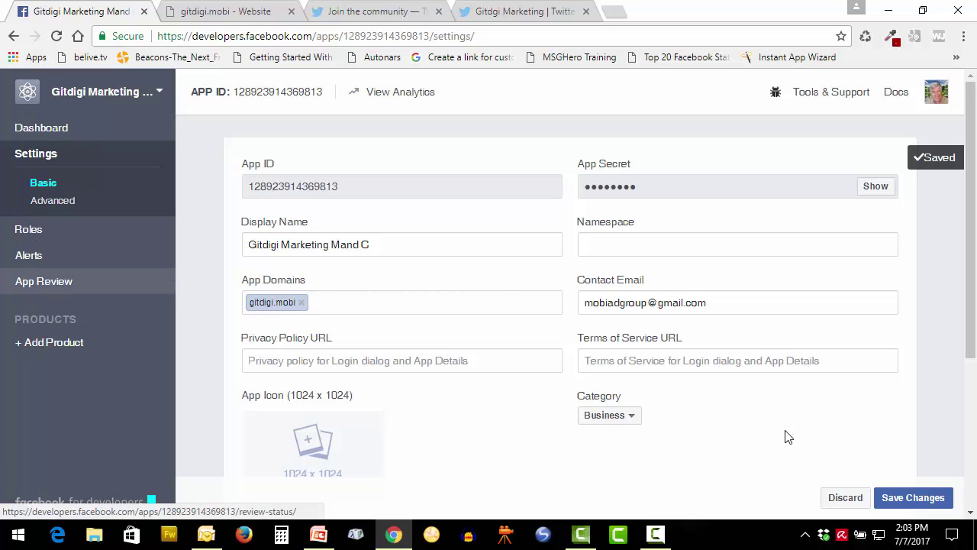
# Step: In App Review, switch 'Make app public?' to Yes and confirm
pyautogui.click(43, 281)
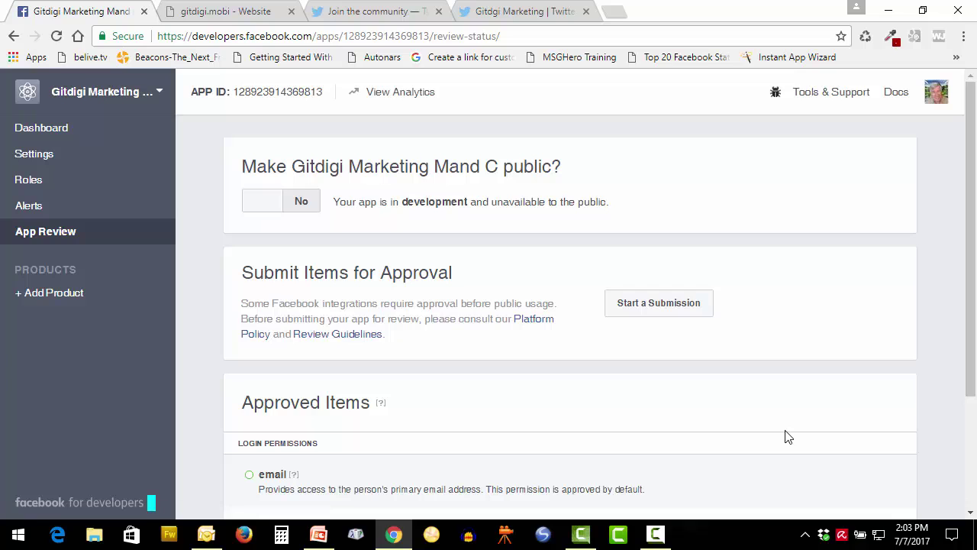
pyautogui.click(261, 201)
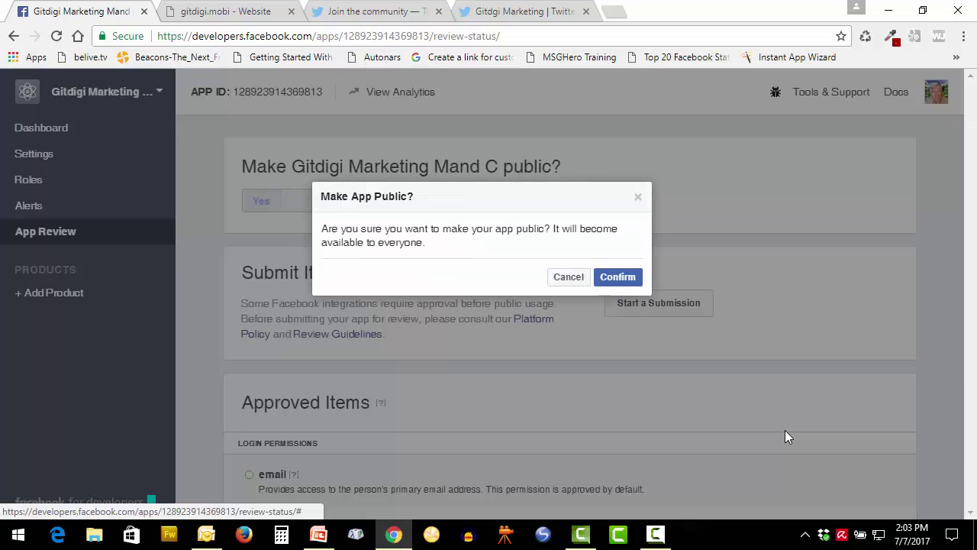
pyautogui.press('Return')
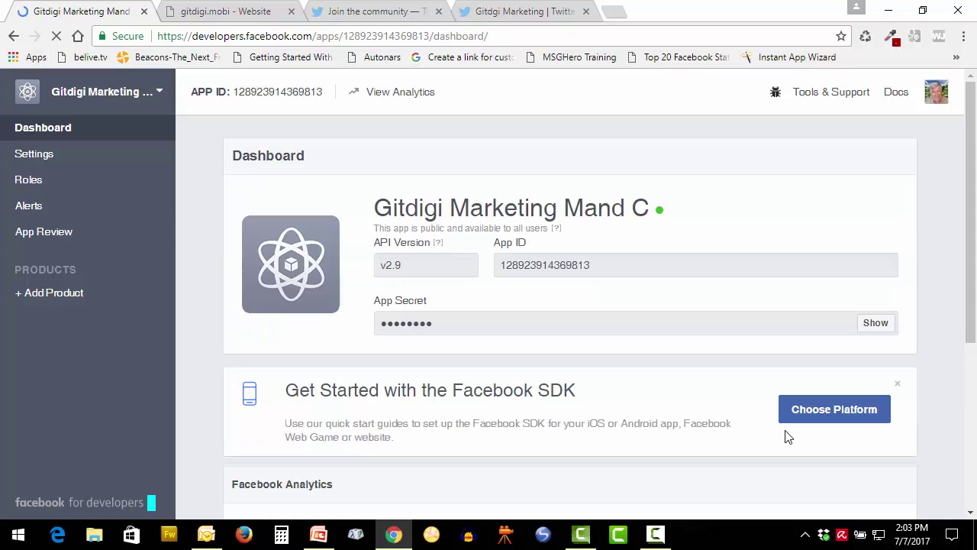
# Step: Copy the App ID into the GitDigi Facebook App Id field
pyautogui.moveTo(589, 265); pyautogui.dragTo(500, 264)
pyautogui.rightClick(524, 268)
pyautogui.click(540, 280)
pyautogui.click(225, 11)
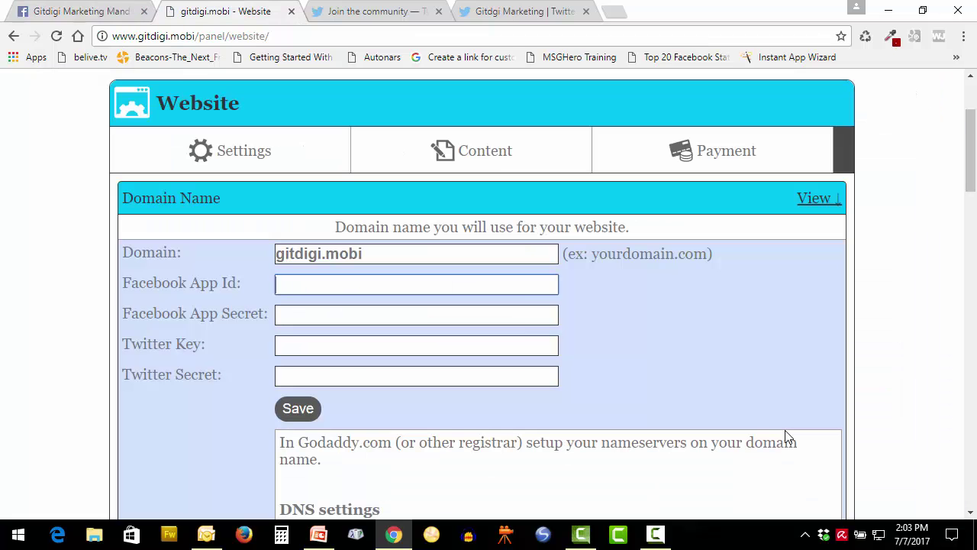
pyautogui.rightClick(345, 282)
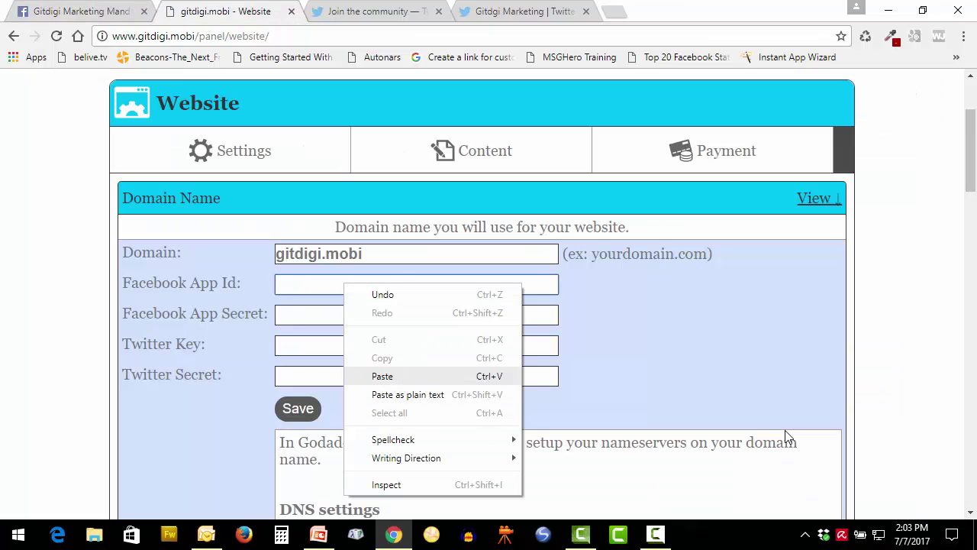
pyautogui.click(381, 375)
# Step: Copy the revealed App Secret into GitDigi and save both Facebook credentials
pyautogui.hotkey('ctrl', 'shift', 'Tab')
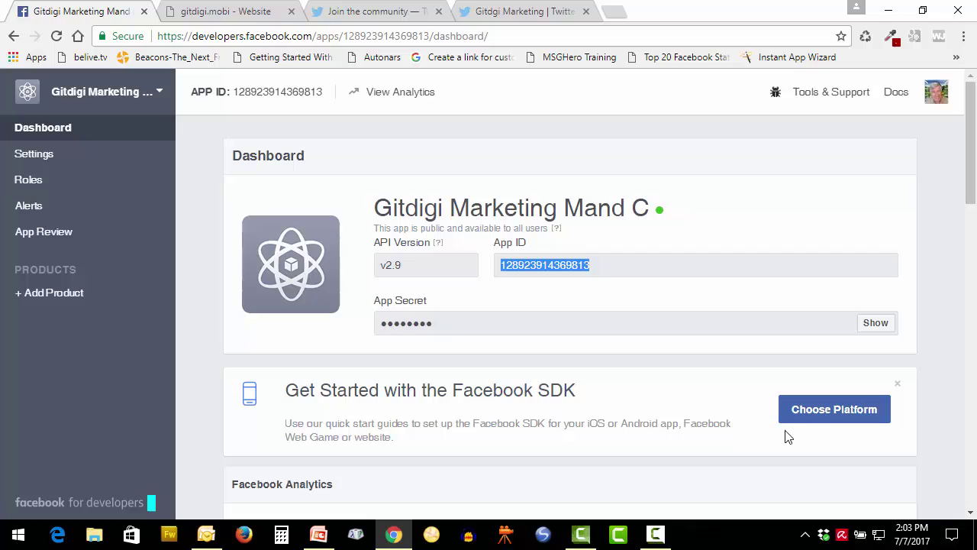
pyautogui.click(876, 322)
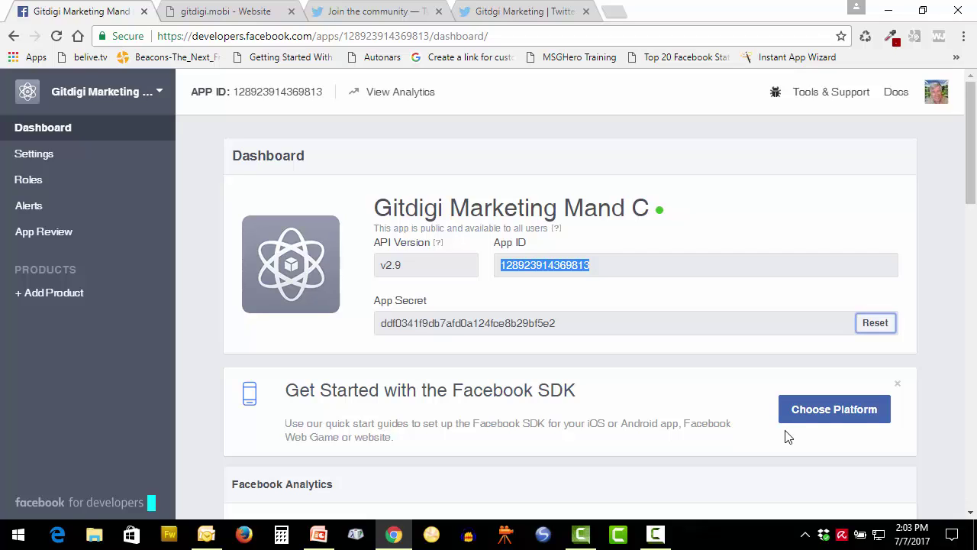
pyautogui.moveTo(555, 323); pyautogui.dragTo(380, 323)
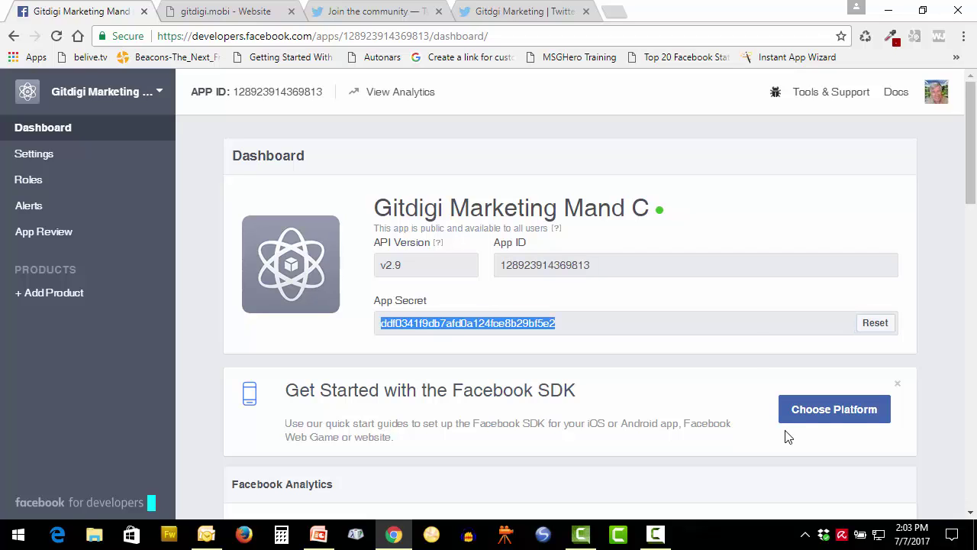
pyautogui.hotkey('shift', 'F10')
pyautogui.press('Down')
pyautogui.press('Return')
pyautogui.hotkey('ctrl', 'Tab')
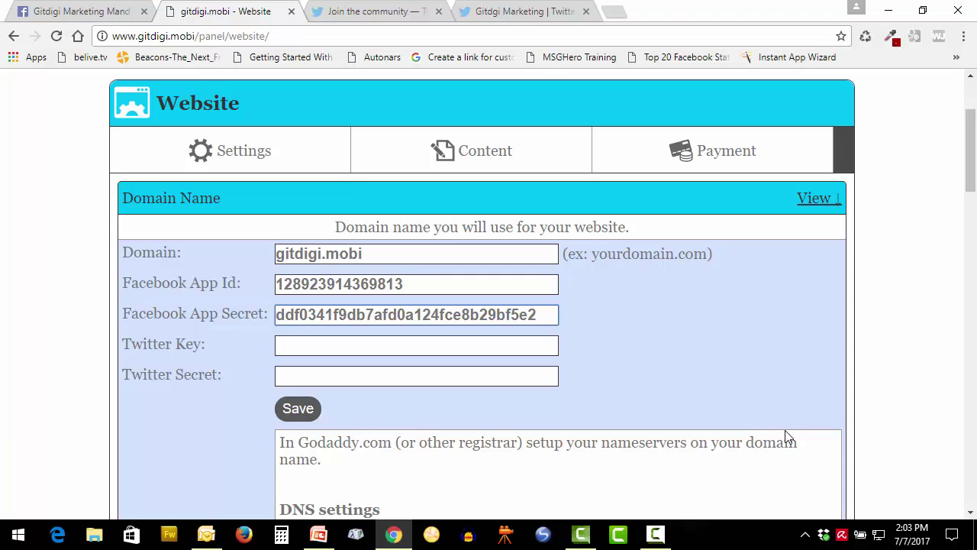
pyautogui.press('Return')
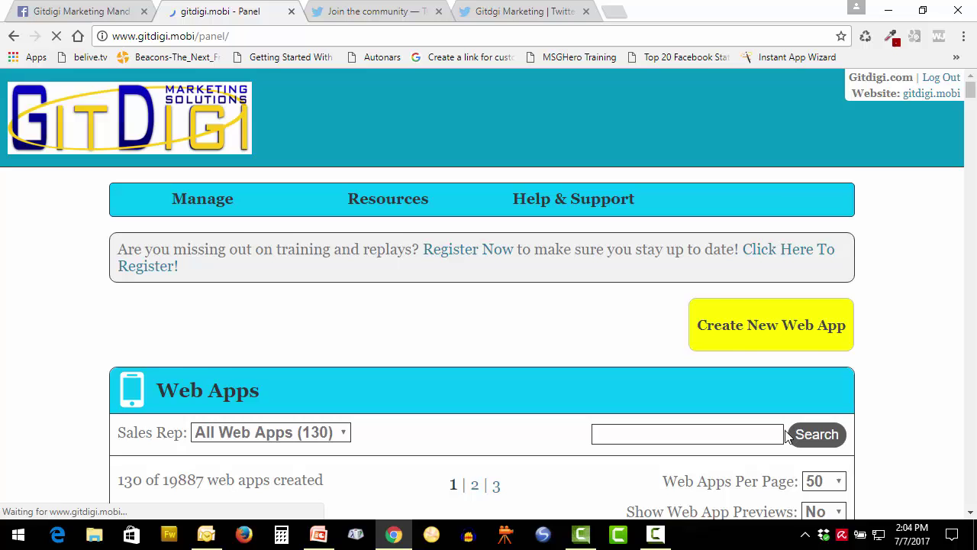
# Step: Log in with Facebook on Send New Message and accept the posting permission
pyautogui.scroll(-3, 784, 429)
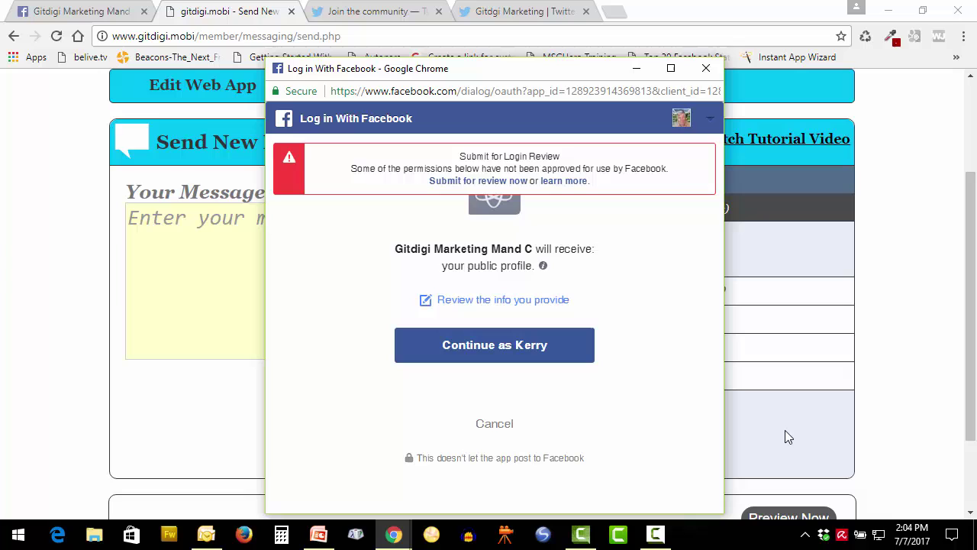
pyautogui.press('Return')
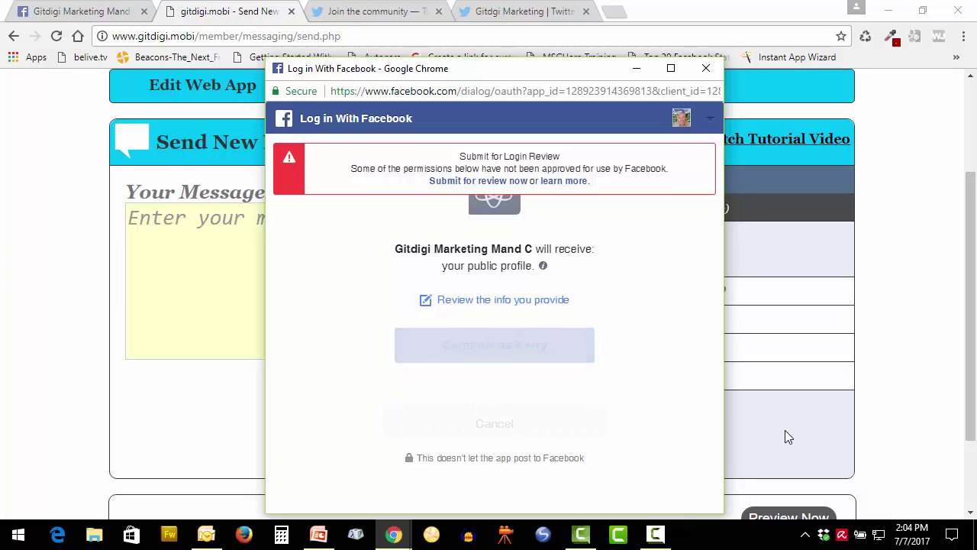
pyautogui.press('Return')
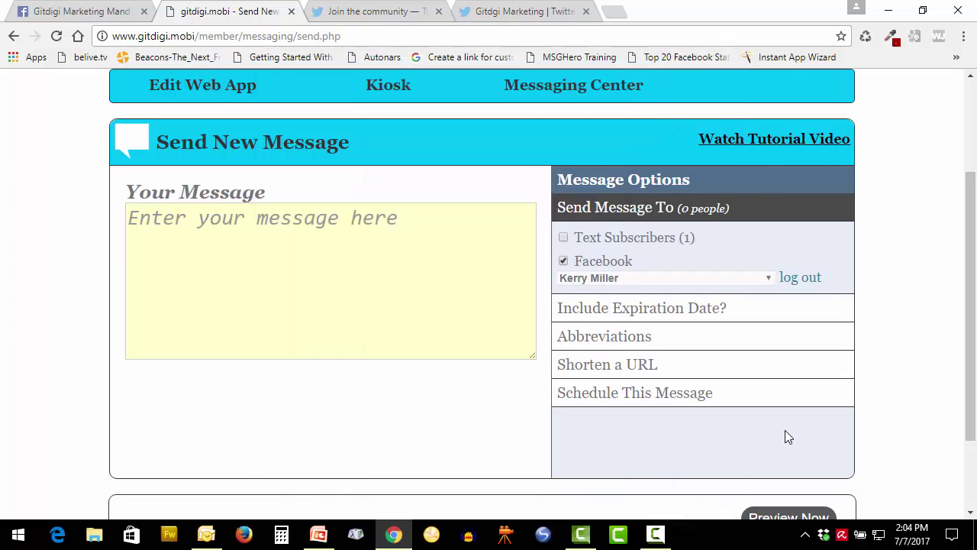
pyautogui.hotkey('alt', 'Down')
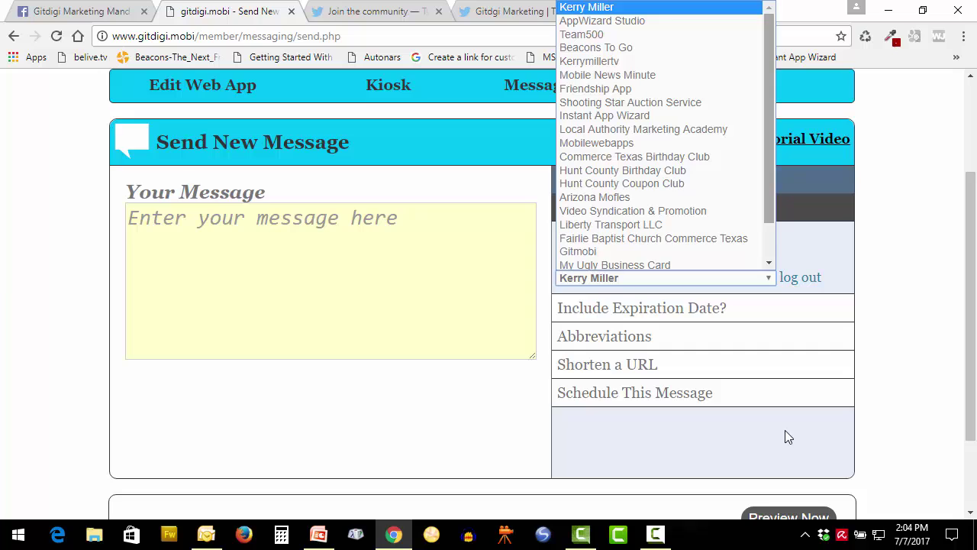
pyautogui.press('Down')
pyautogui.press('Escape')
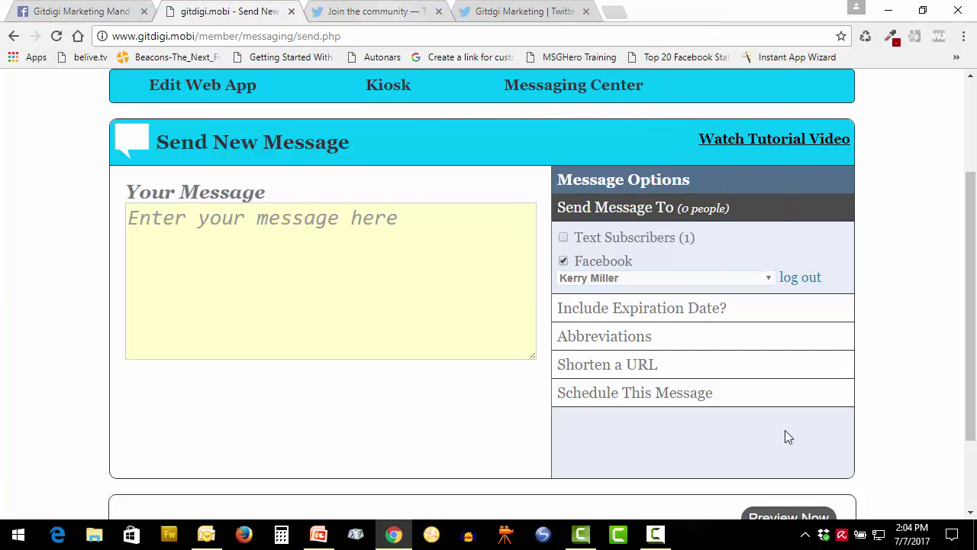
pyautogui.hotkey('ctrl', 'shift', 'Tab')
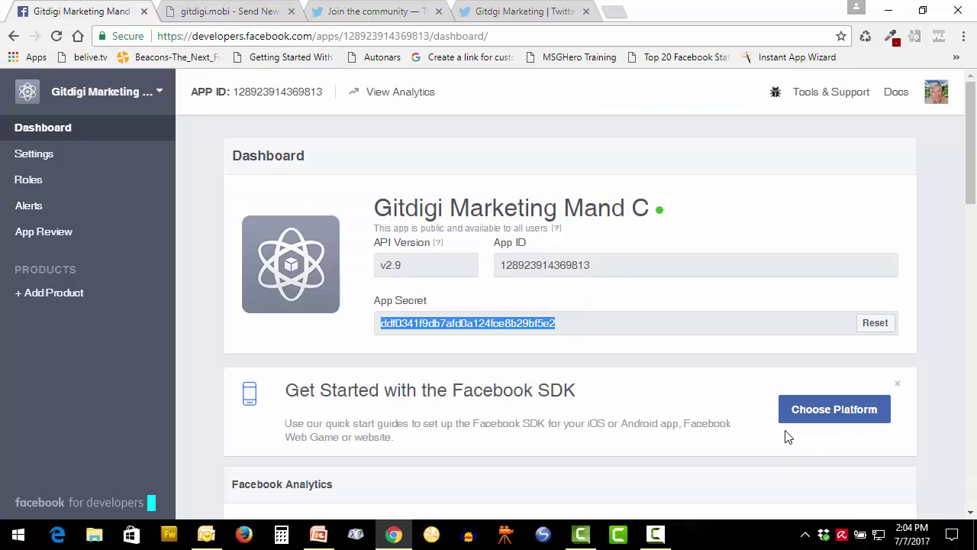